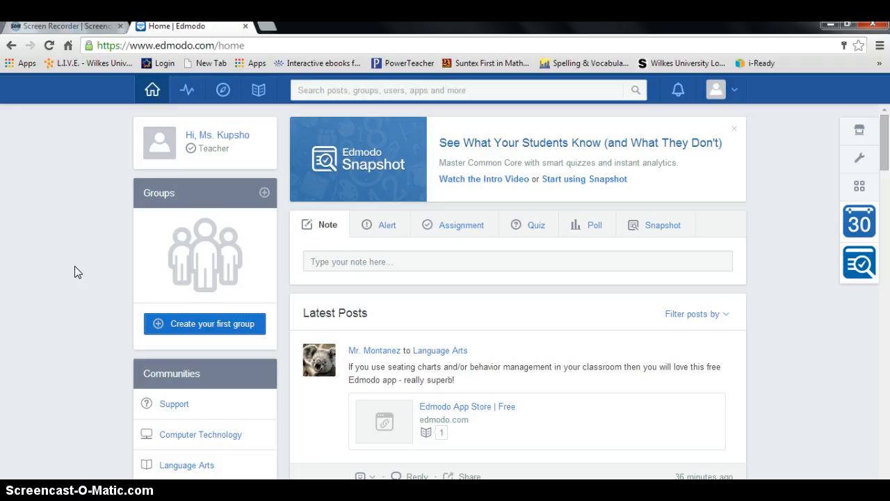
- Start a first group named with the teacher's surname plus "_Math", for 5th grade in the Mathematics subject area
click(210, 322)
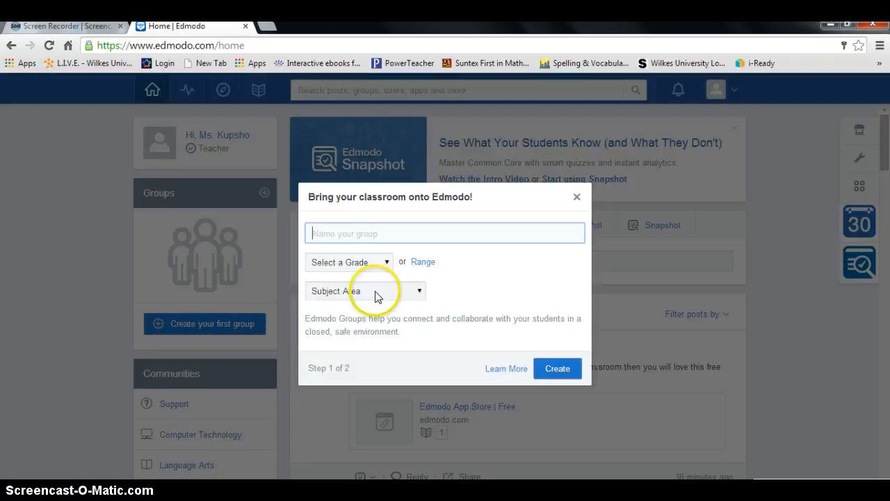
click(354, 240)
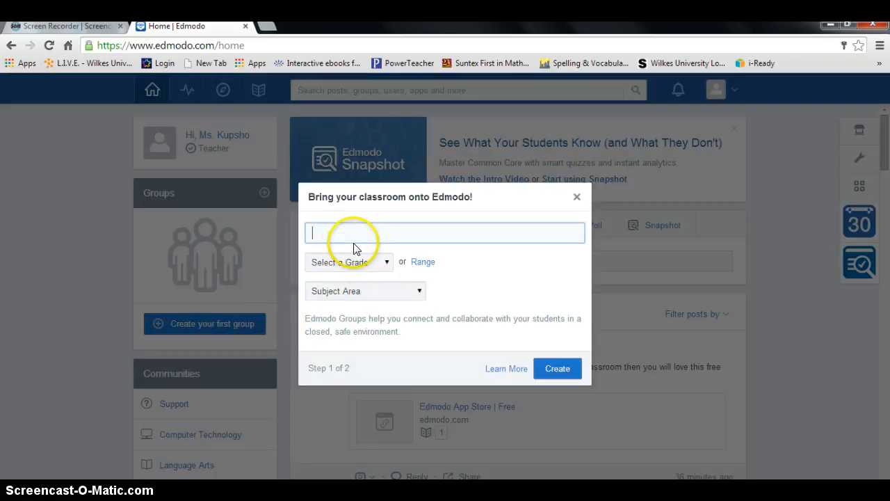
text(Kupsho_Math)
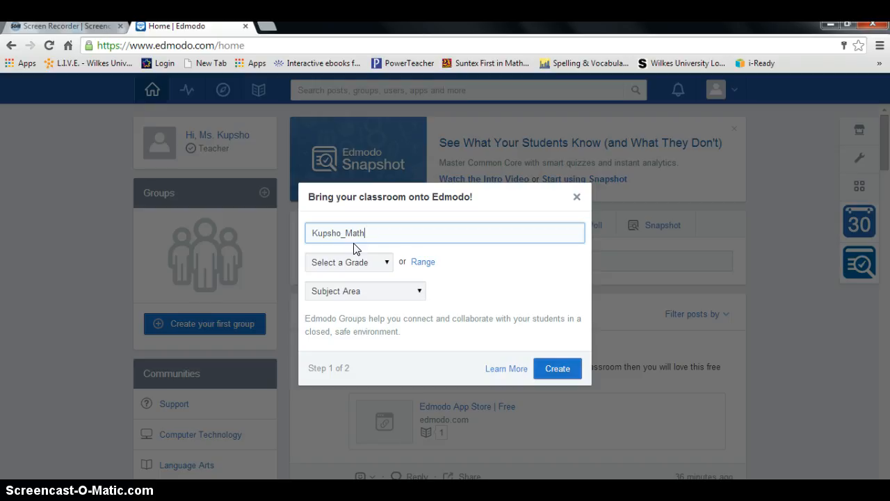
click(387, 262)
click(319, 188)
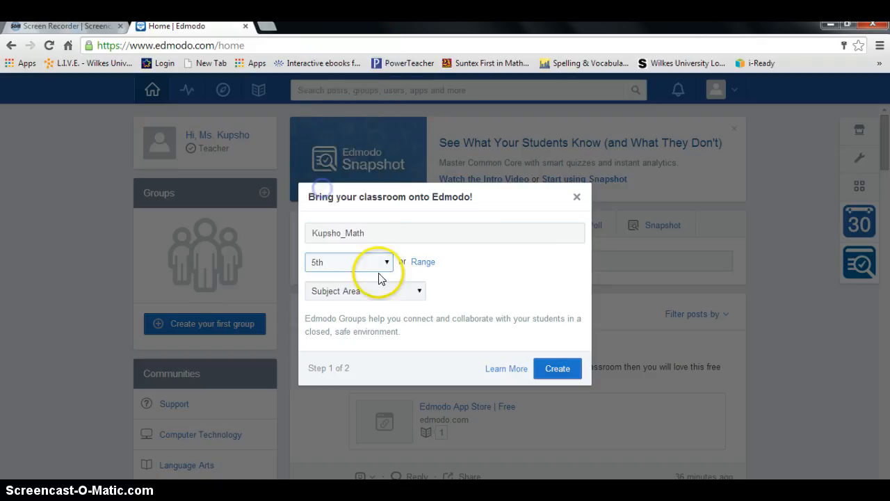
click(421, 292)
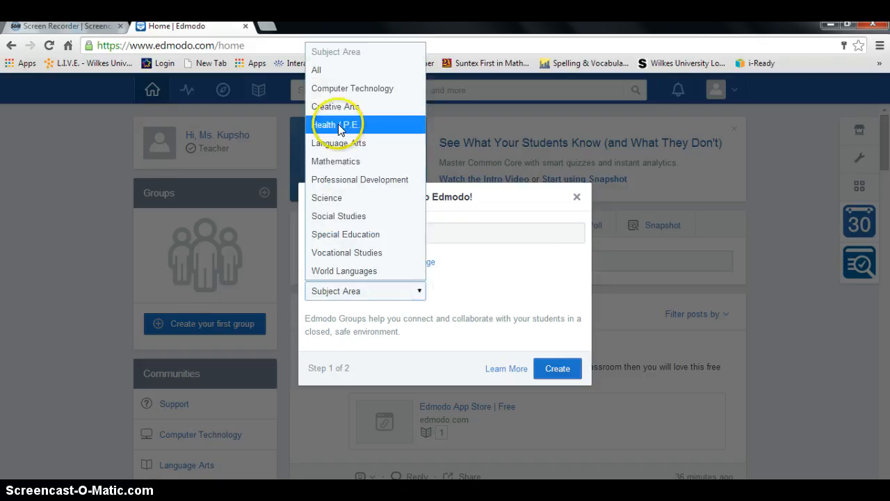
click(339, 162)
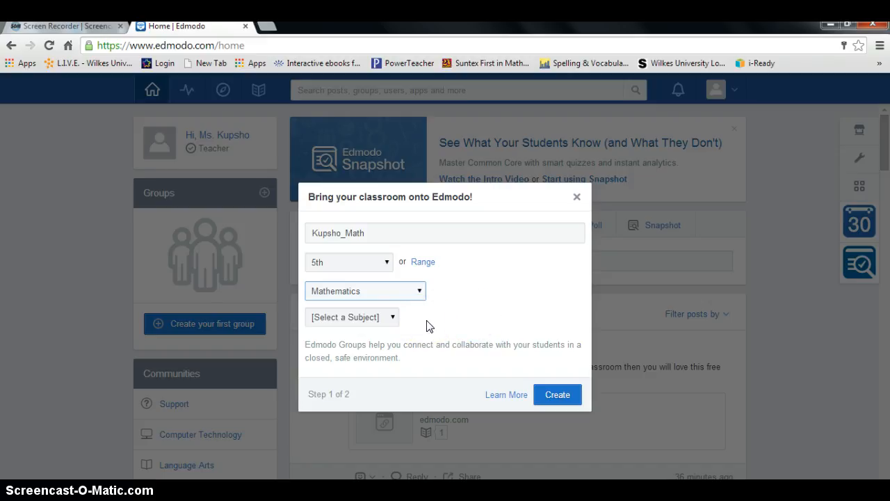
- Choose Geometry as the math group's specific subject
click(393, 318)
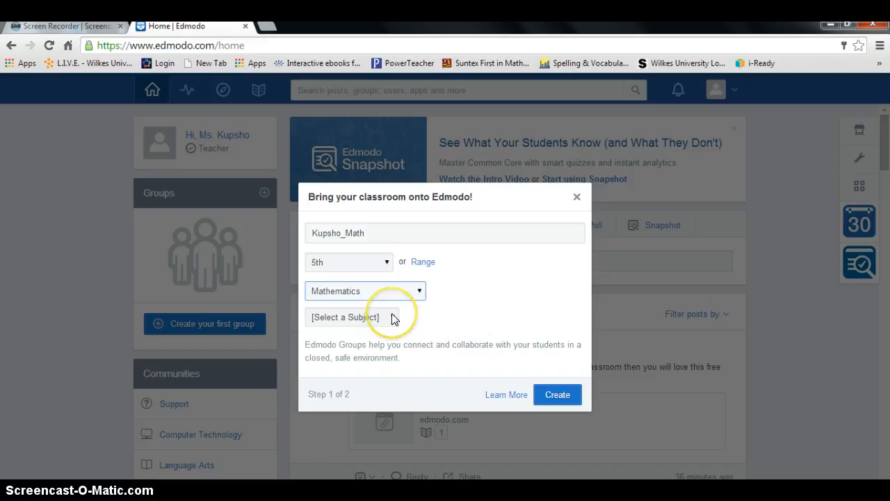
click(394, 318)
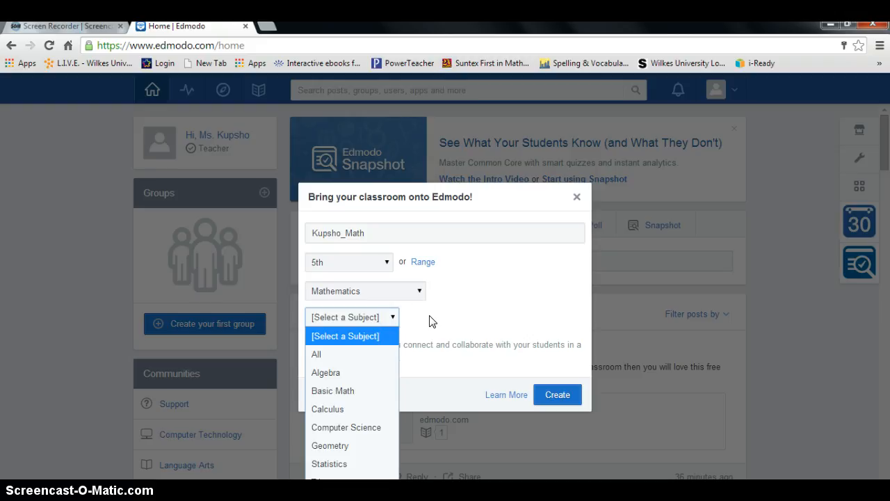
click(354, 372)
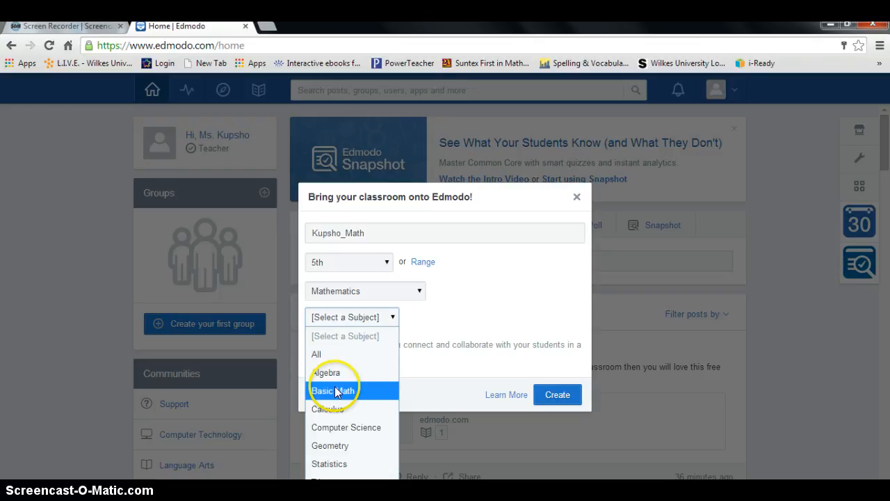
click(338, 446)
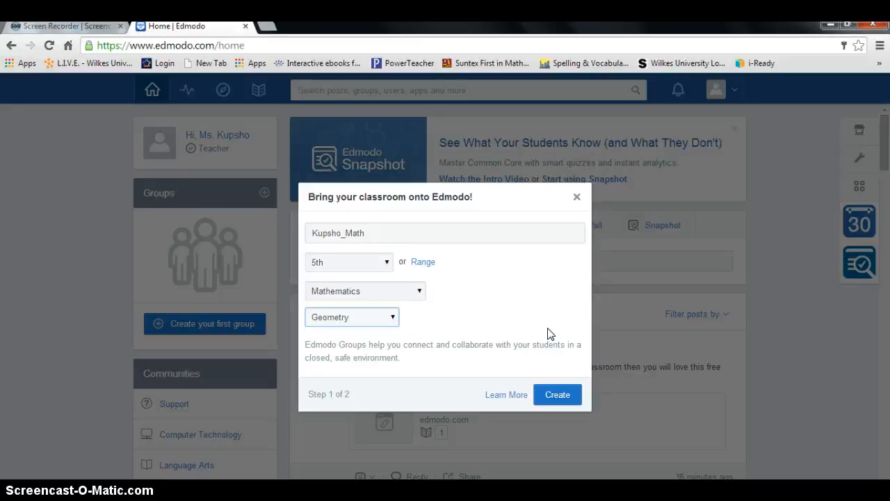
- Set the math group's specific subject to All and create the group
click(400, 319)
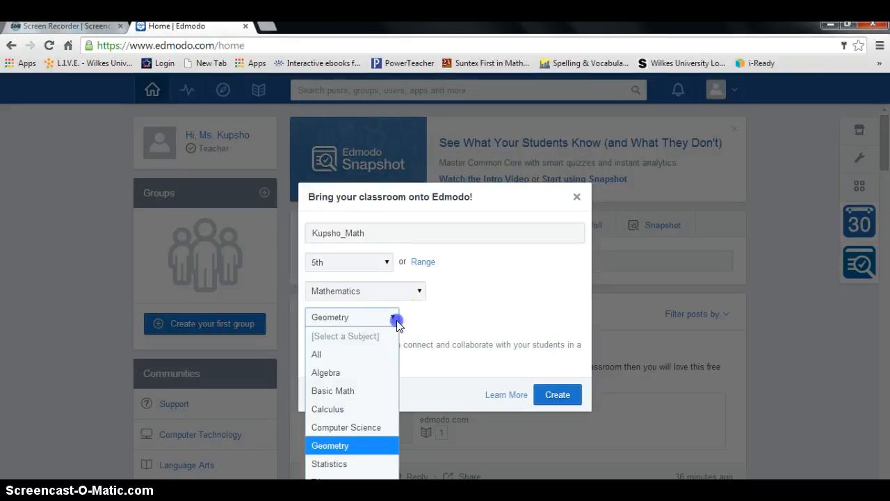
click(343, 357)
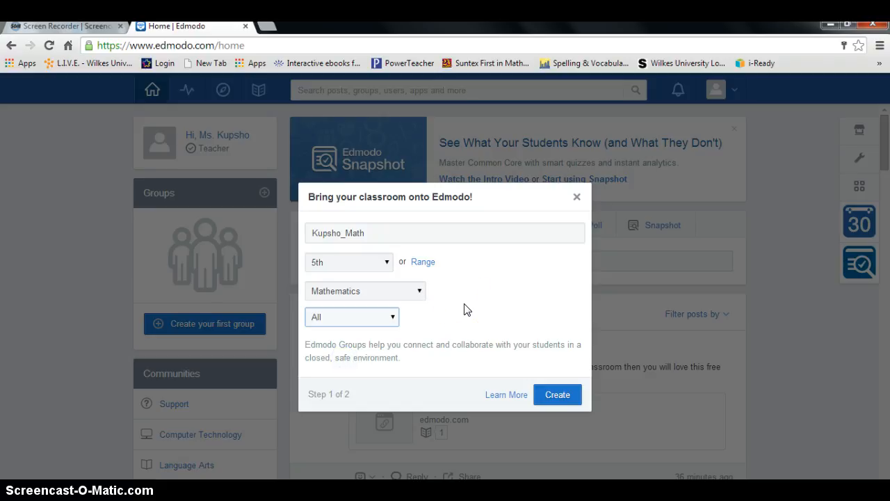
click(562, 391)
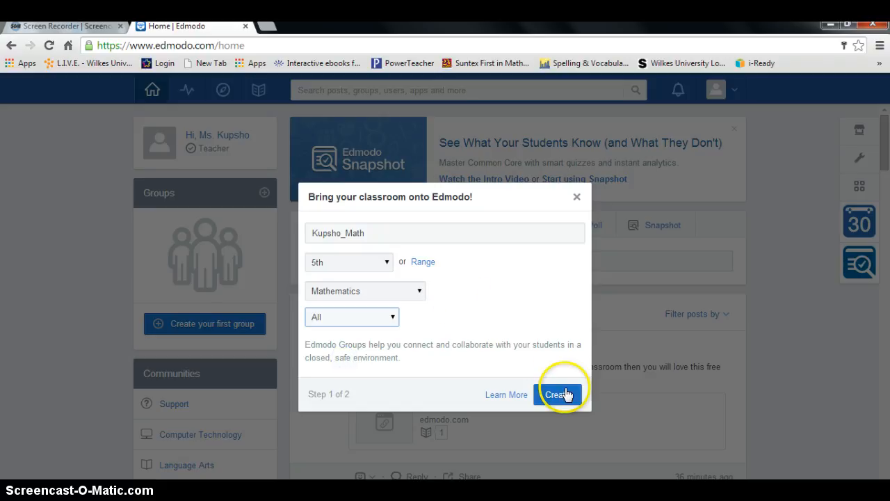
- Set the expected group size to 16-20 and describe the group as "Varying levels- below proficent to advanced learners"
click(378, 232)
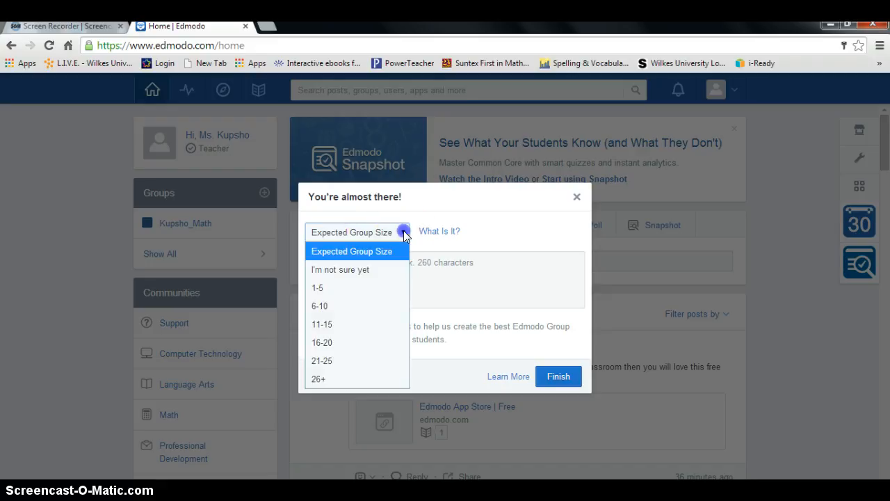
click(329, 340)
click(316, 262)
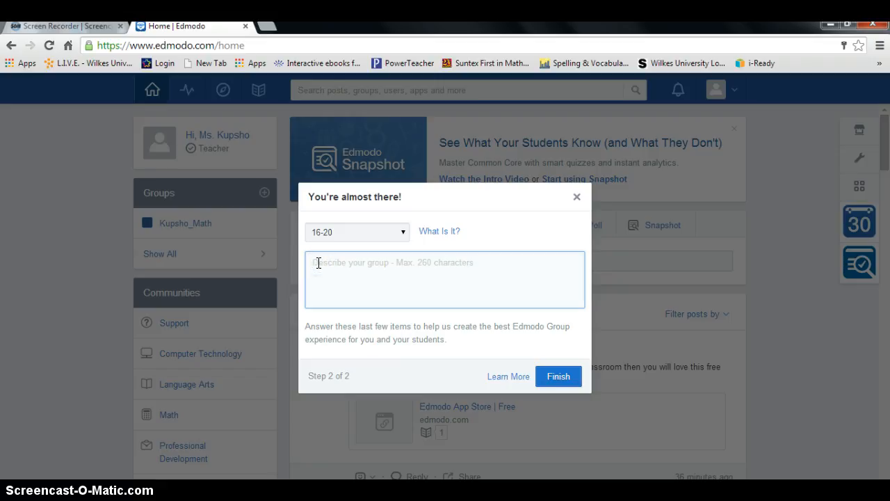
text(Varying )
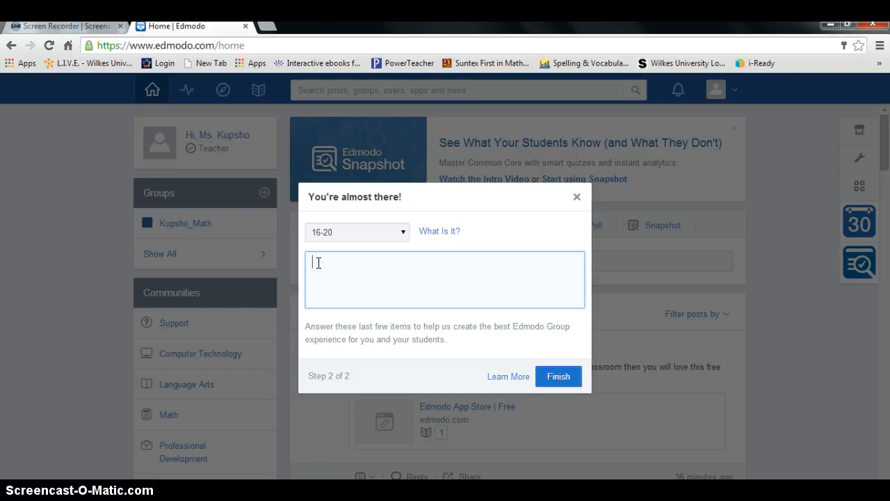
text(levels)
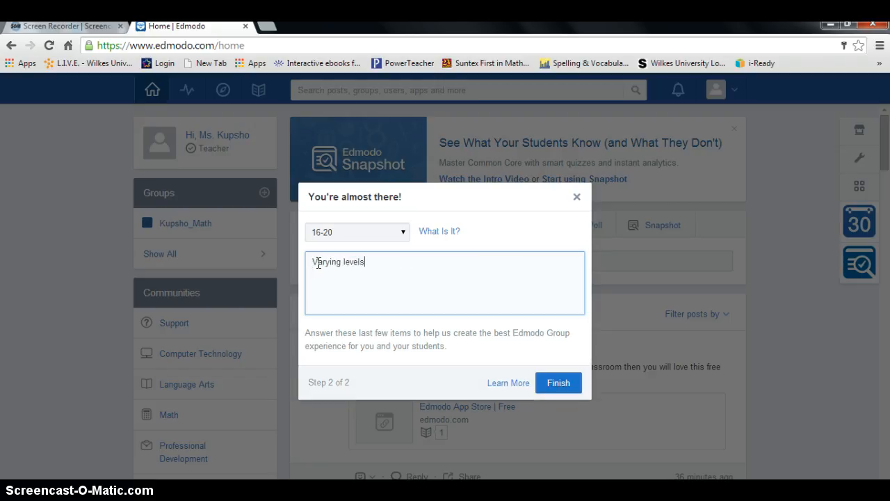
text(- below proficent to advanced learners)
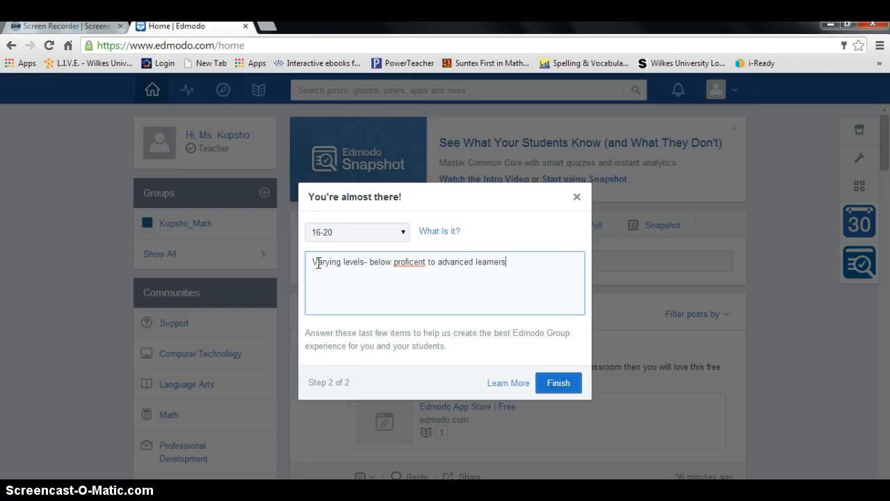
- Correct the misspelled word in the description to "proficient" and finish the math group's setup
right_click(408, 262)
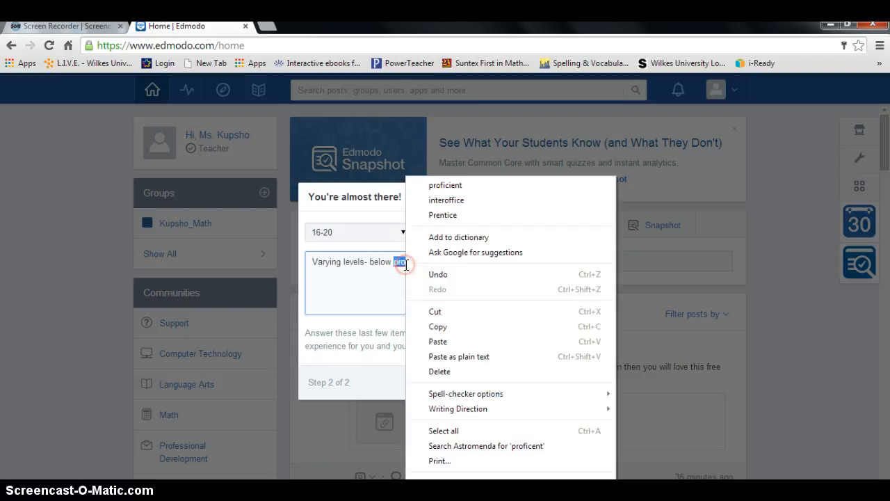
click(445, 185)
click(519, 271)
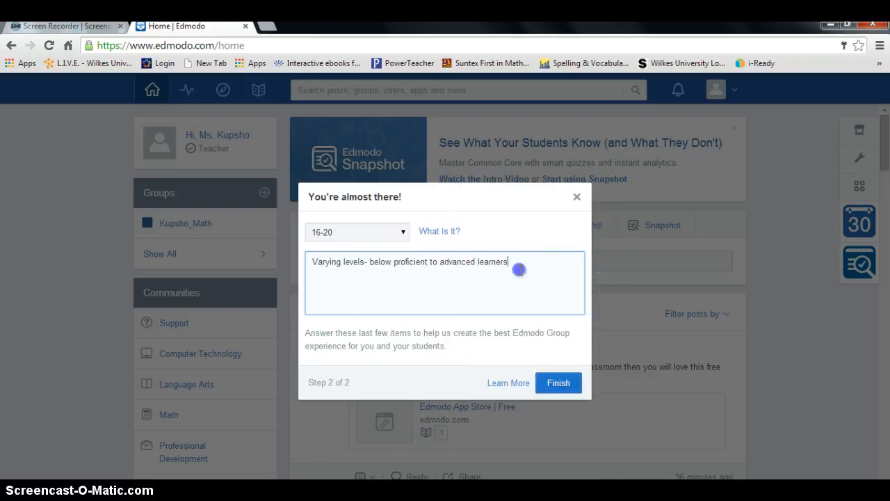
click(558, 278)
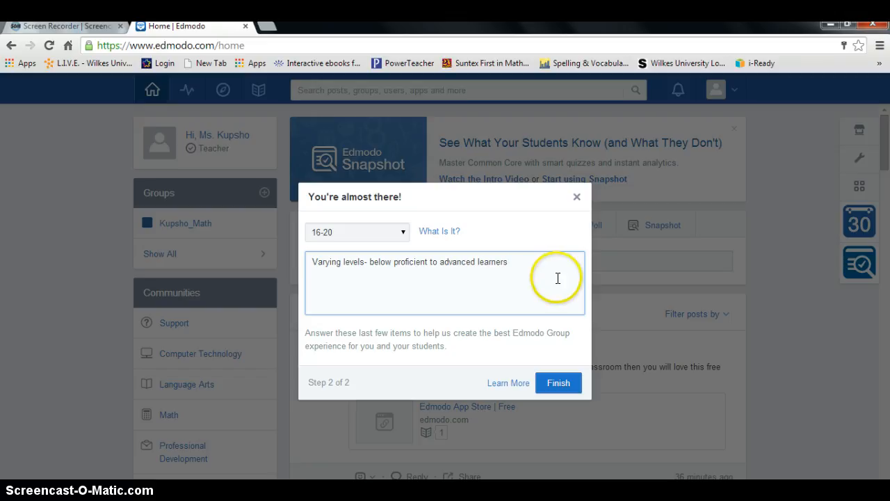
click(566, 384)
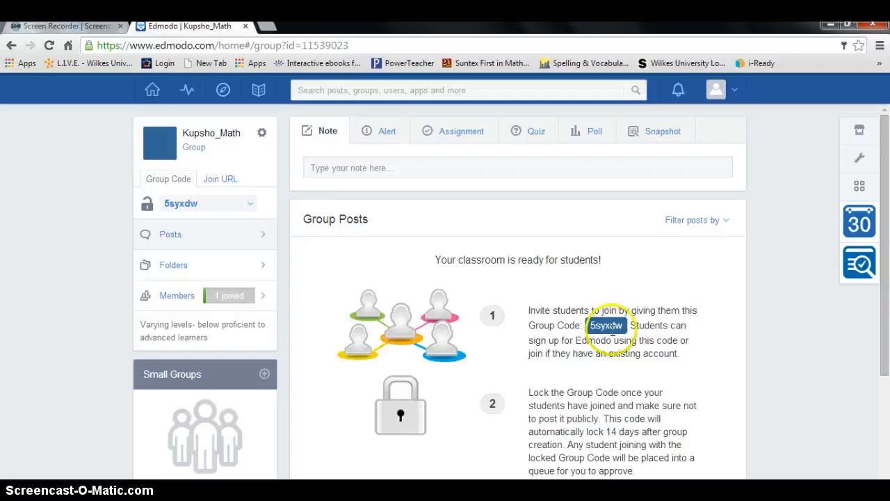
- From the home page, start another group named with the teacher's surname plus "_Reading", for 5th grade in Language Arts
click(154, 92)
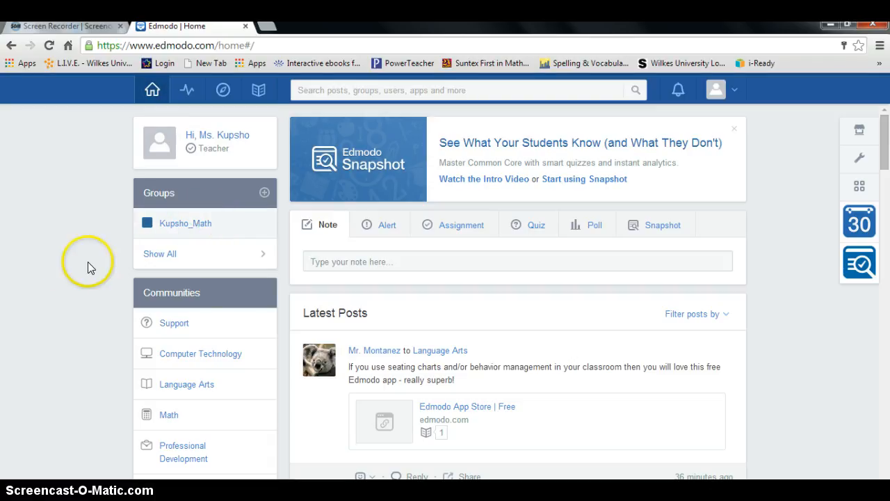
click(264, 194)
click(272, 218)
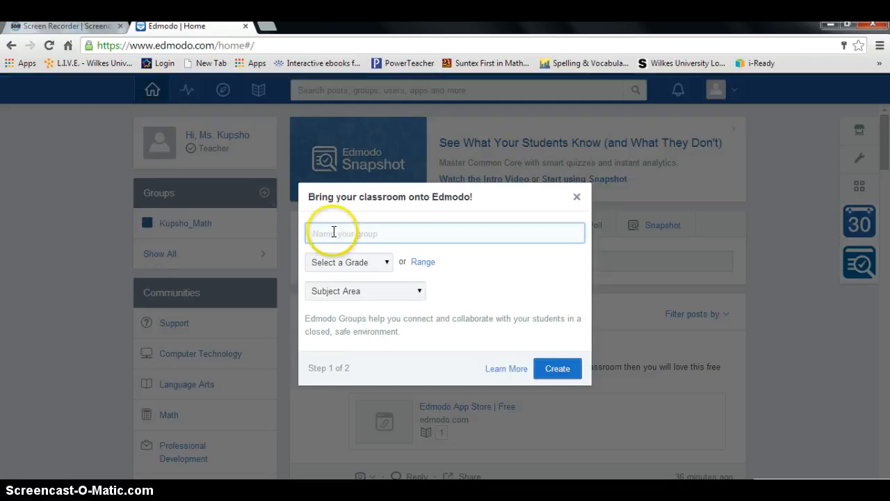
text(Kupsho_Reading)
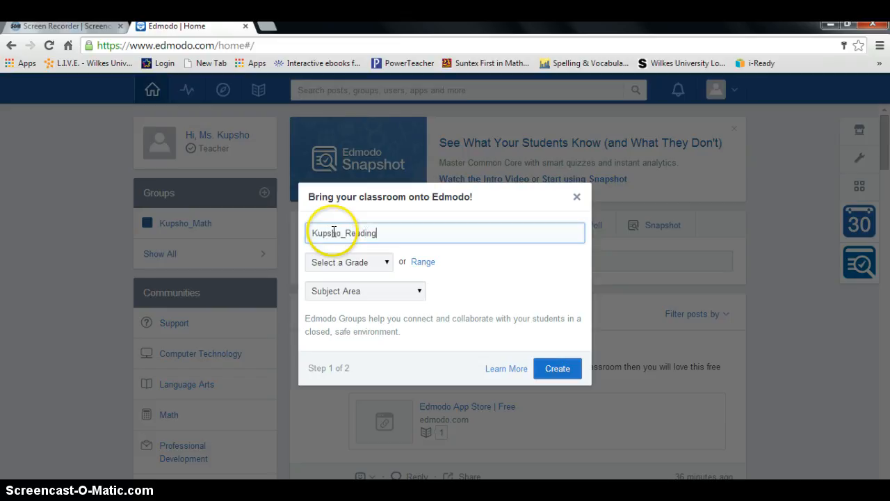
click(387, 261)
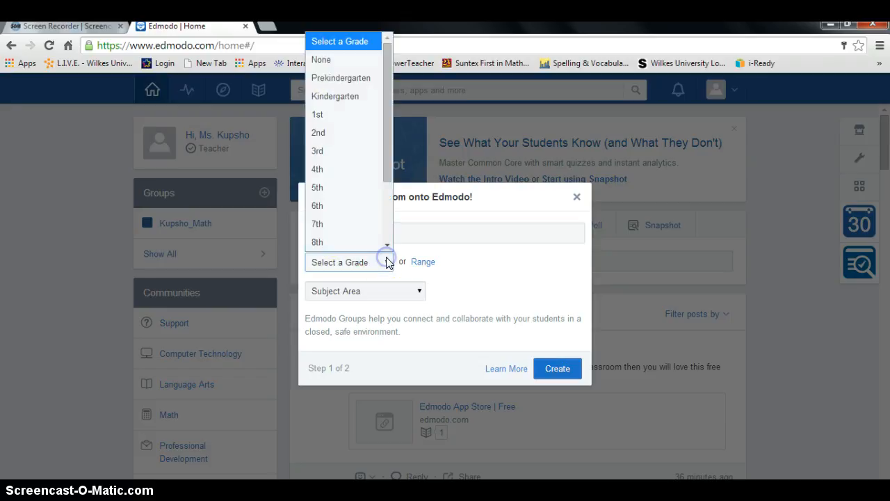
click(326, 187)
click(423, 292)
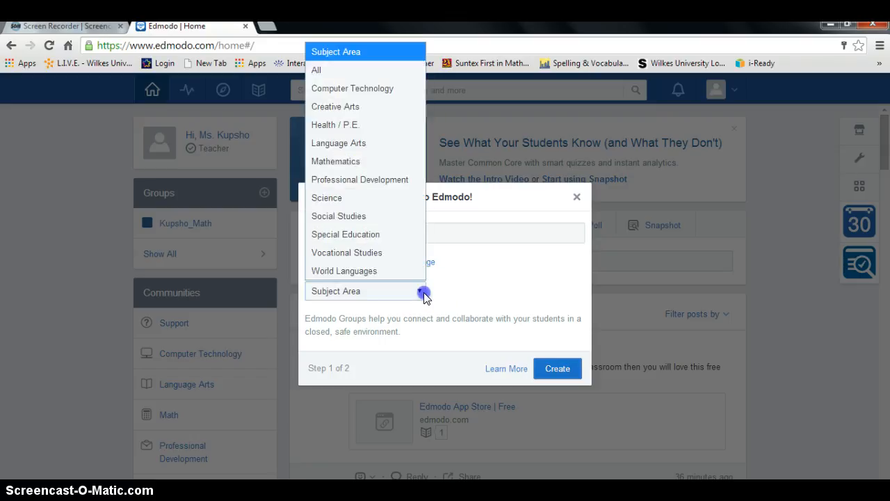
click(338, 143)
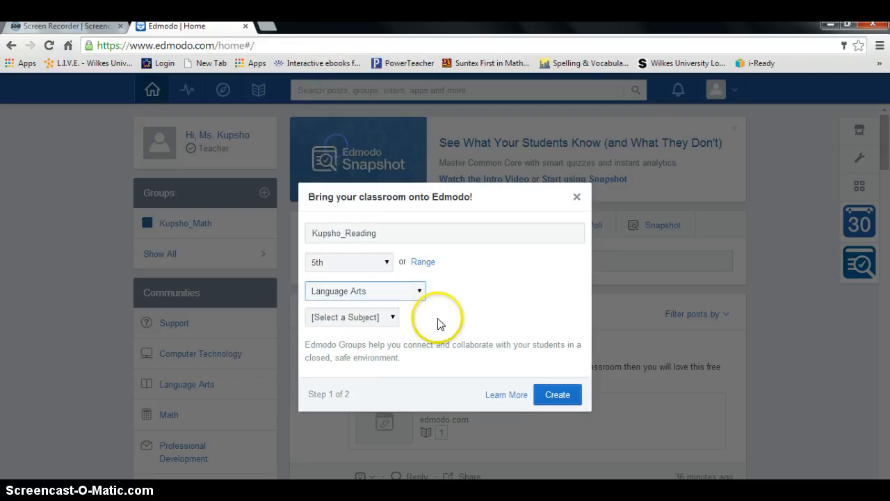
- Set the language arts group's specific subject to Reading and create the group
click(394, 317)
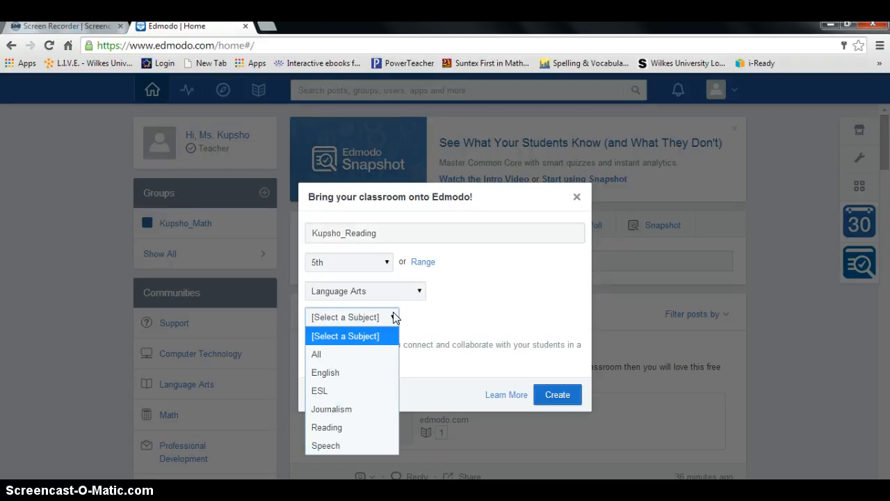
click(336, 427)
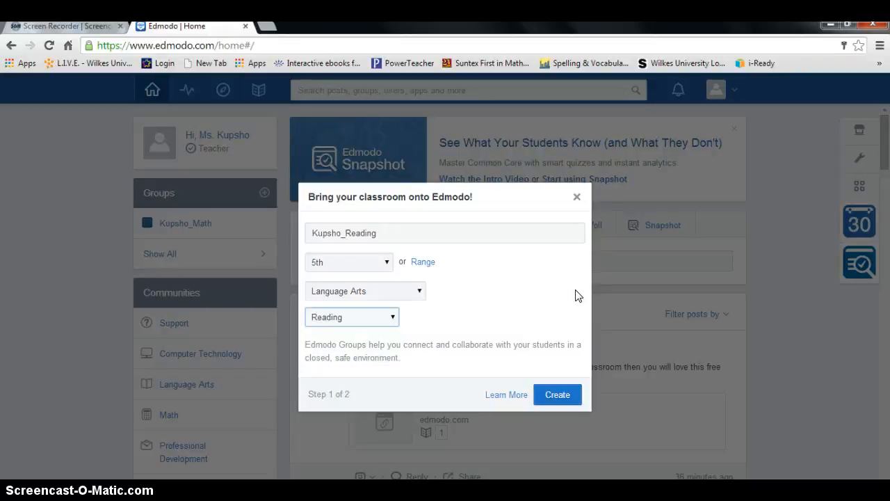
click(393, 318)
click(394, 318)
click(513, 304)
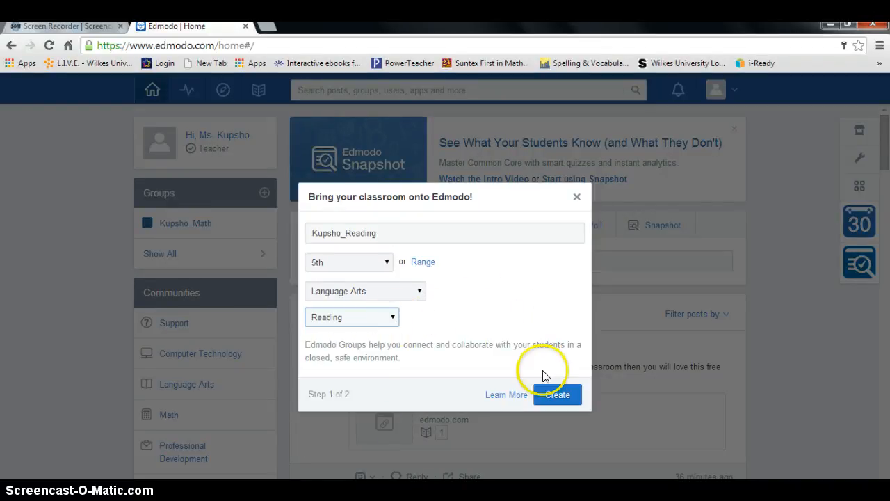
click(561, 394)
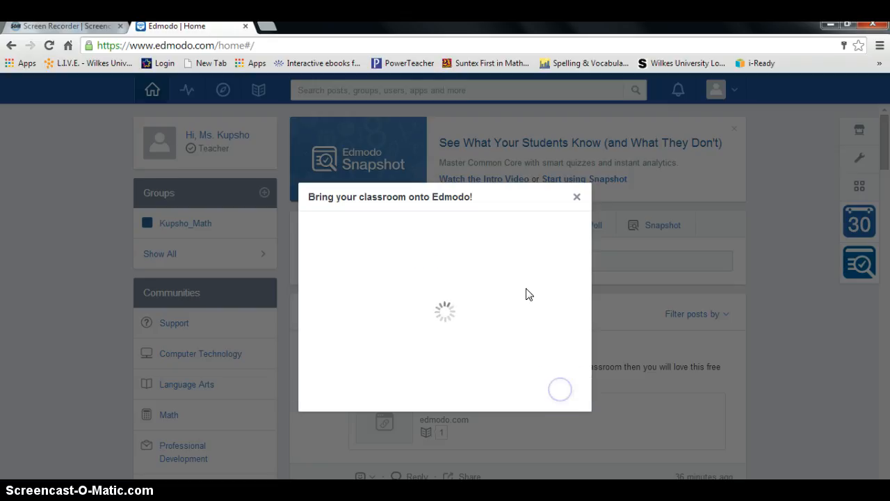
- Set the reading group's expected size to 16-20 and describe it as "Varying levels- below grade level to adavnaced garde level"
click(402, 232)
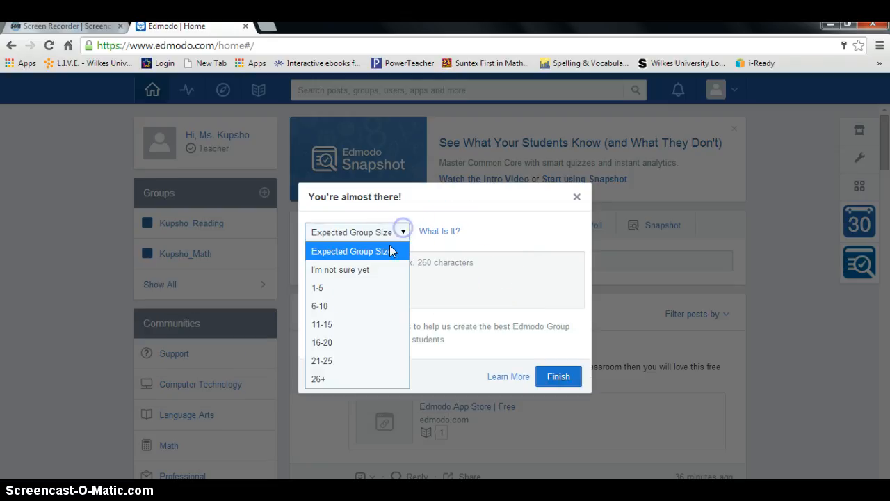
click(342, 342)
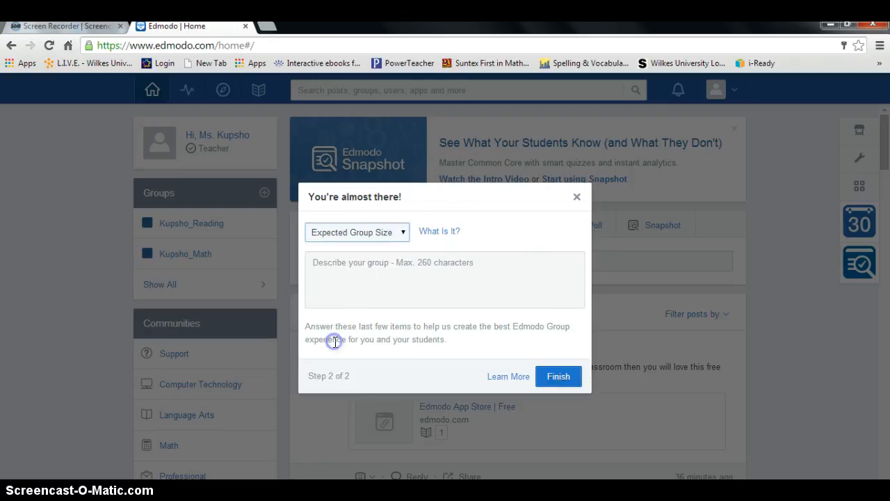
click(315, 265)
text(V)
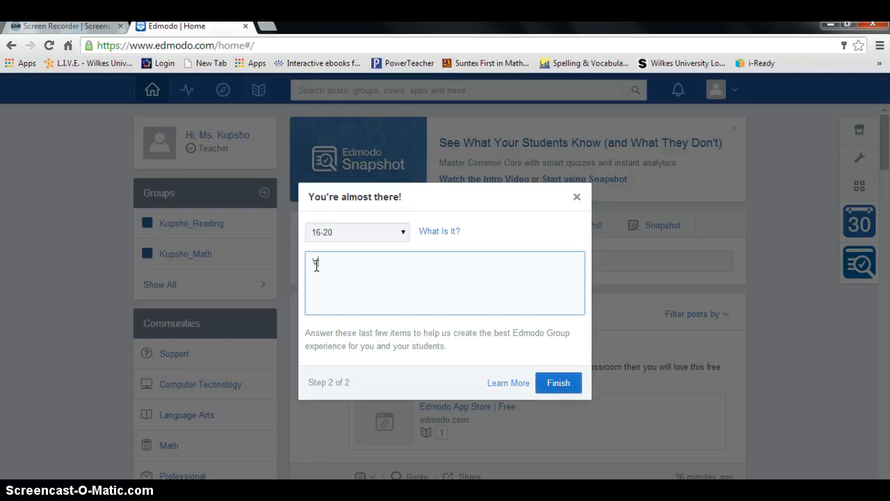
text(arying levels- belo)
key(BackSpace)
key(BackSpace)
text(ow grade level to ada)
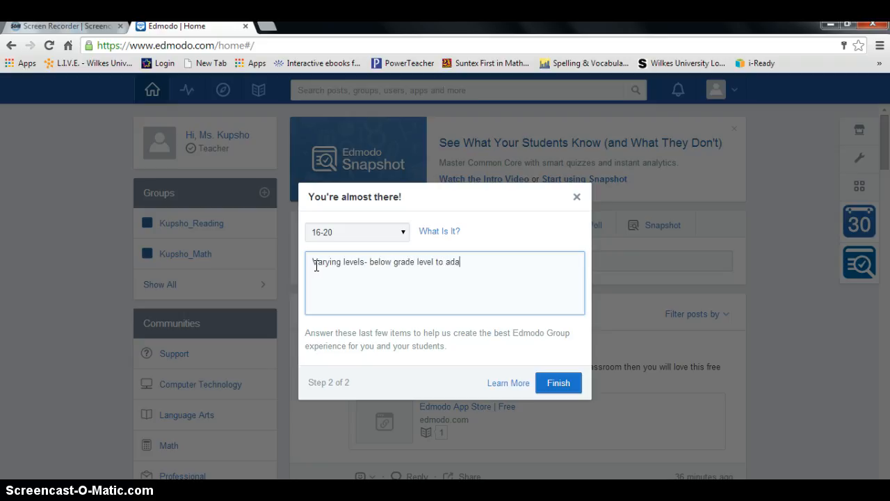
text(vnaced garde level)
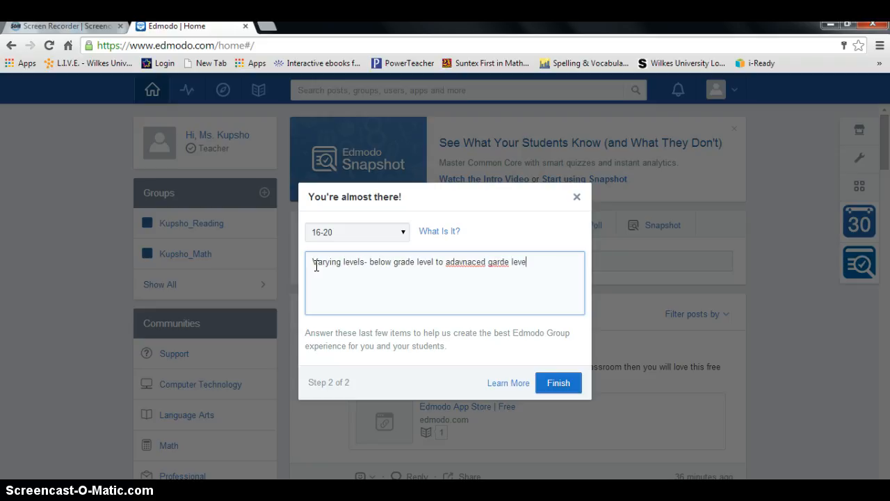
- Correct the misspelled words in the description to "advanced" and "grade", and remove the closing "grade level" so it ends with "advanced"
click(339, 270)
right_click(459, 262)
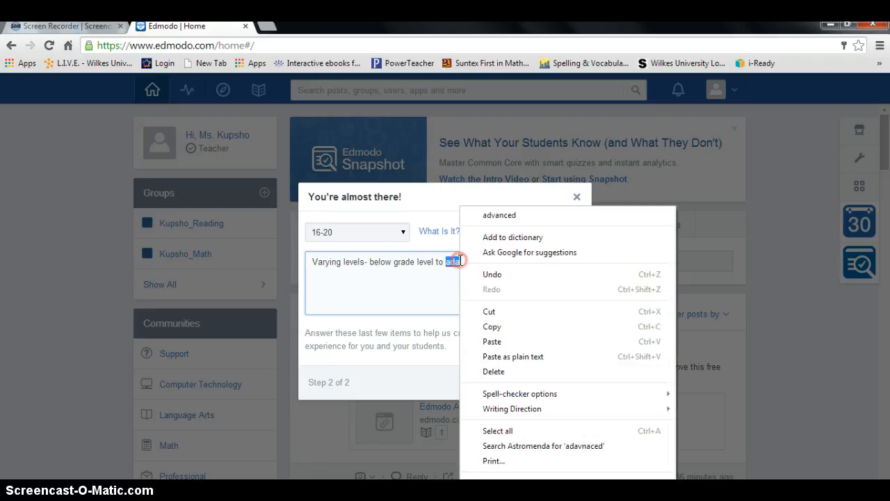
click(518, 219)
right_click(491, 262)
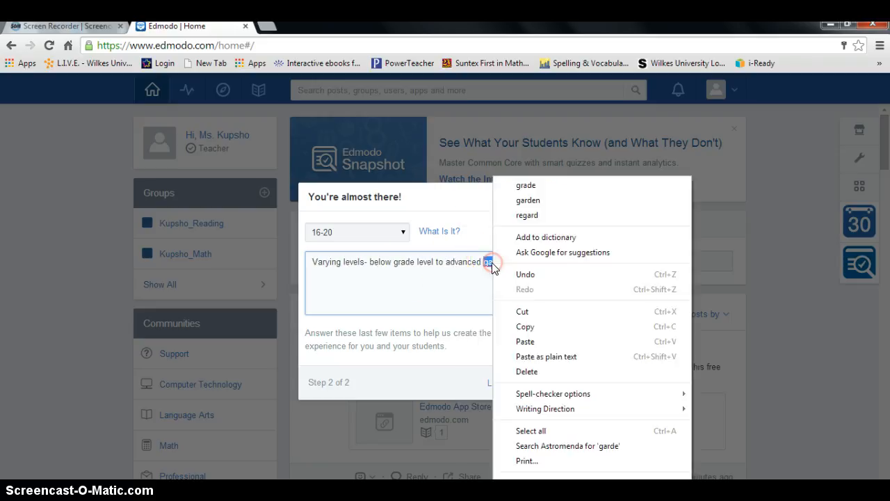
click(526, 187)
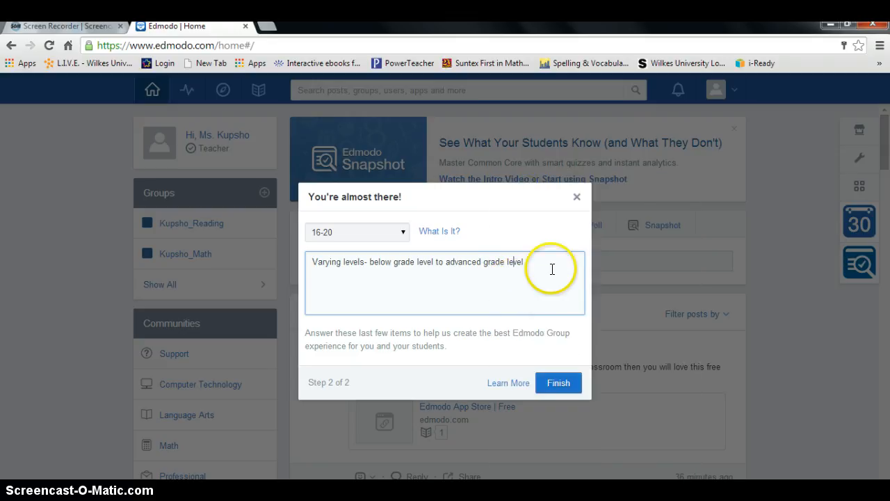
click(538, 260)
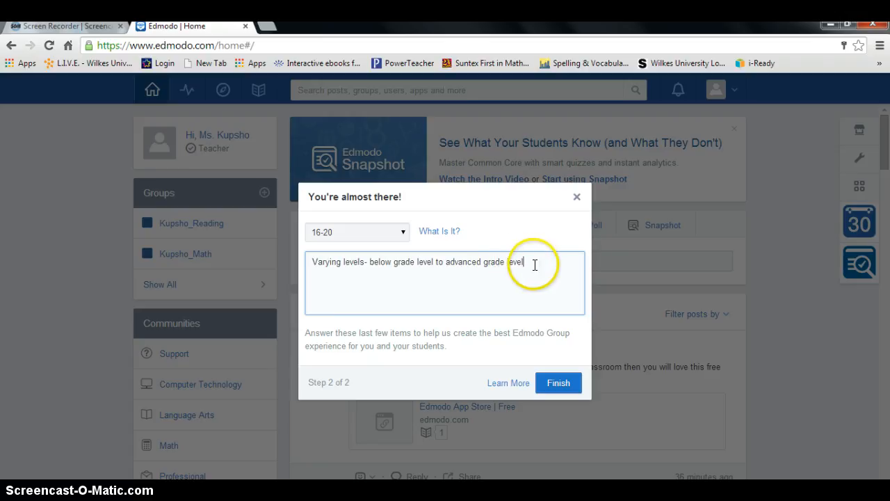
drag(534, 265, 483, 262)
key(BackSpace)
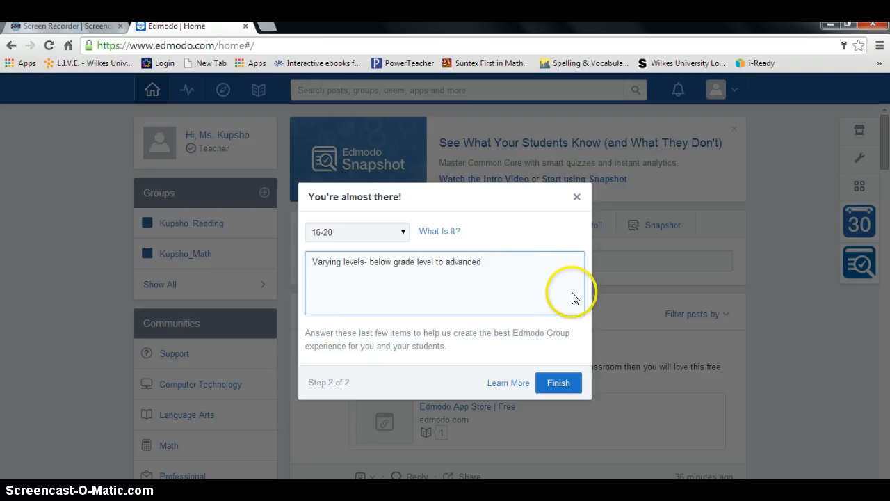
- Finish the reading group's setup and return to the home page
click(575, 392)
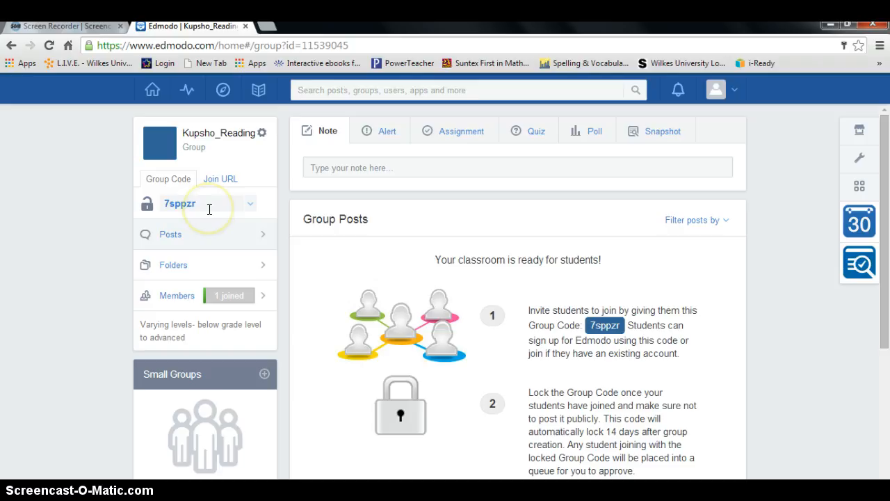
click(152, 88)
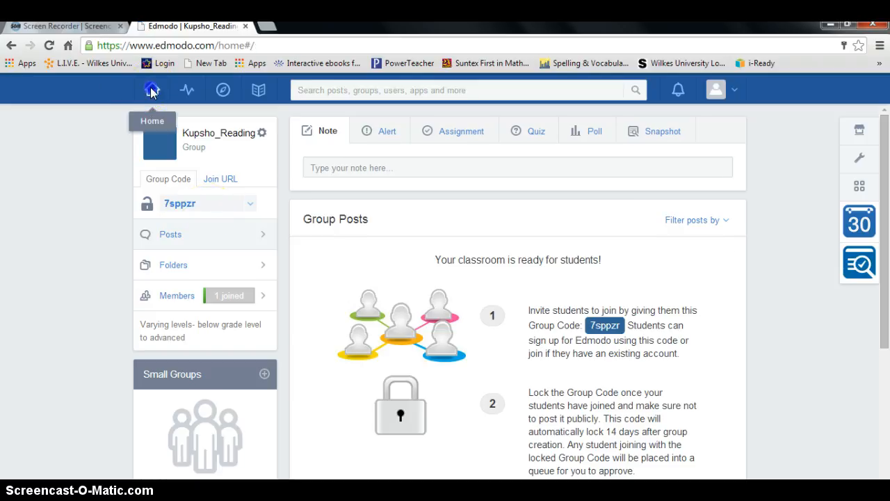